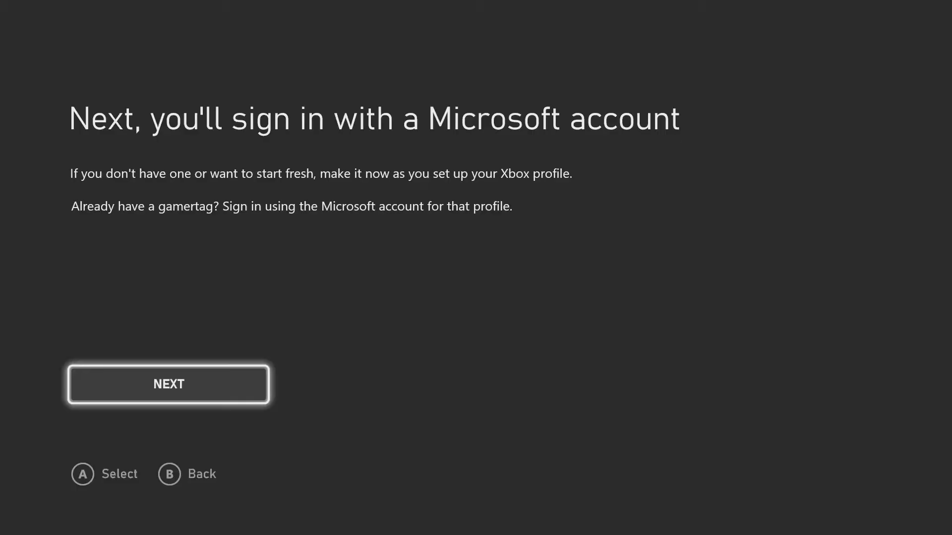
Create a new outlook.com email account with first name, surname and a confirmed password
key("Return")
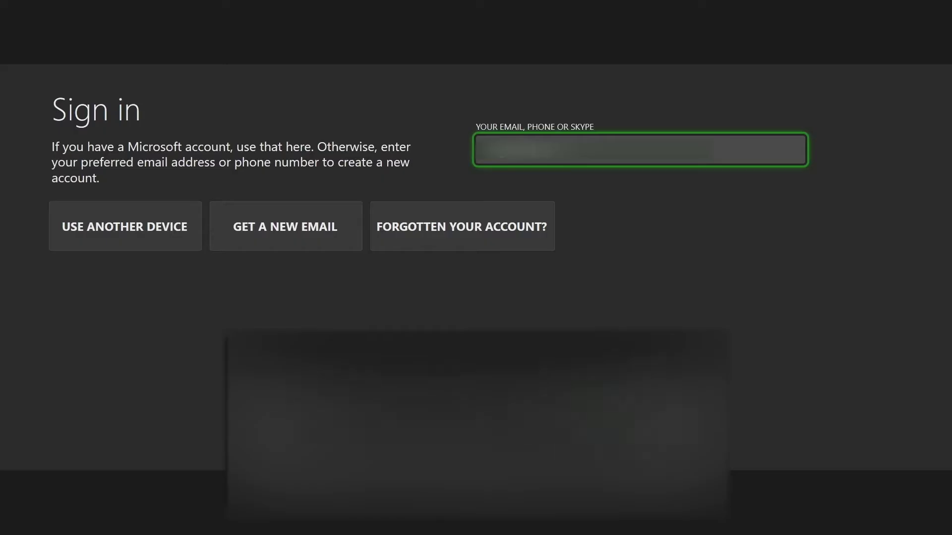
key("Down")
key("Return")
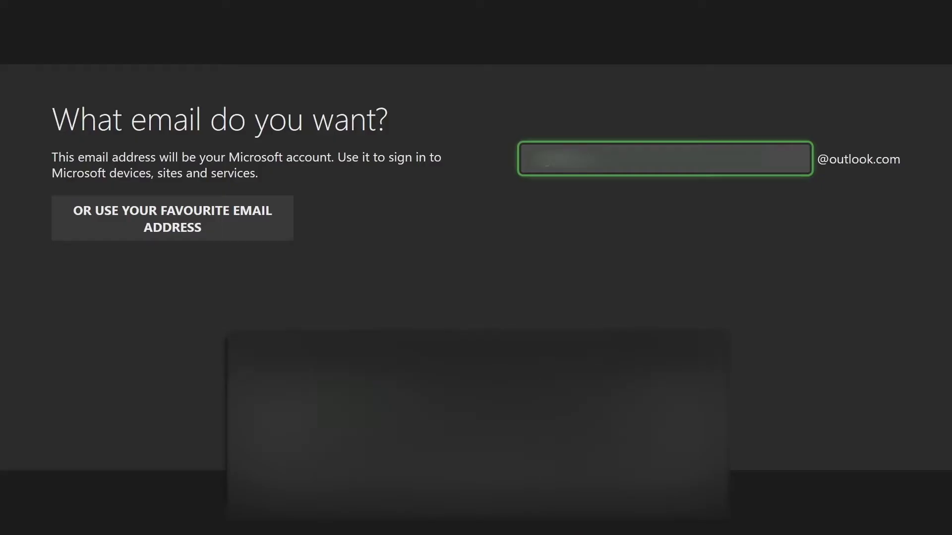
key("Return")
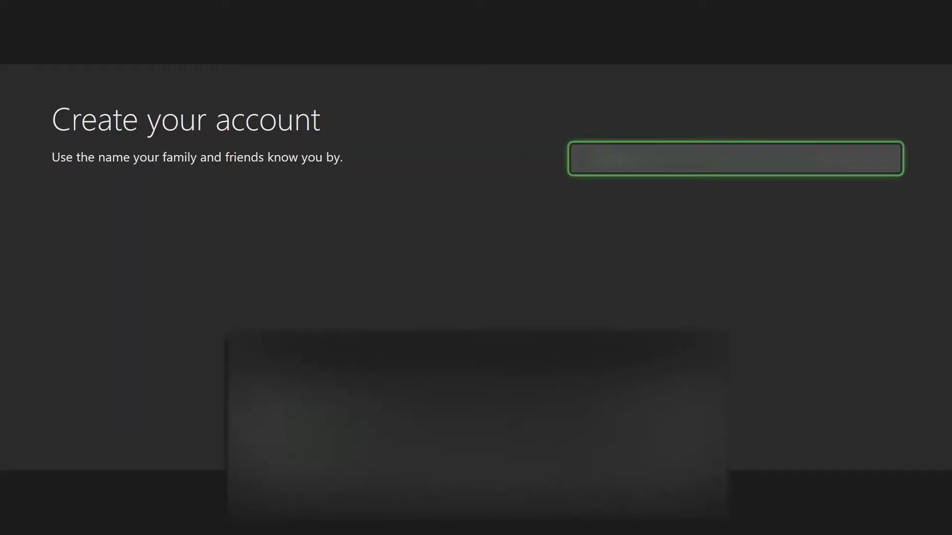
key("Return")
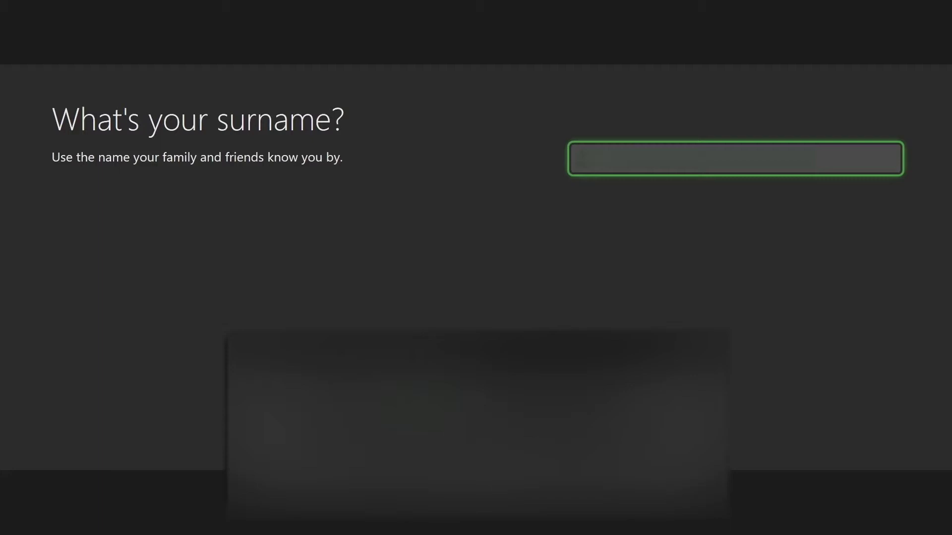
key("Return")
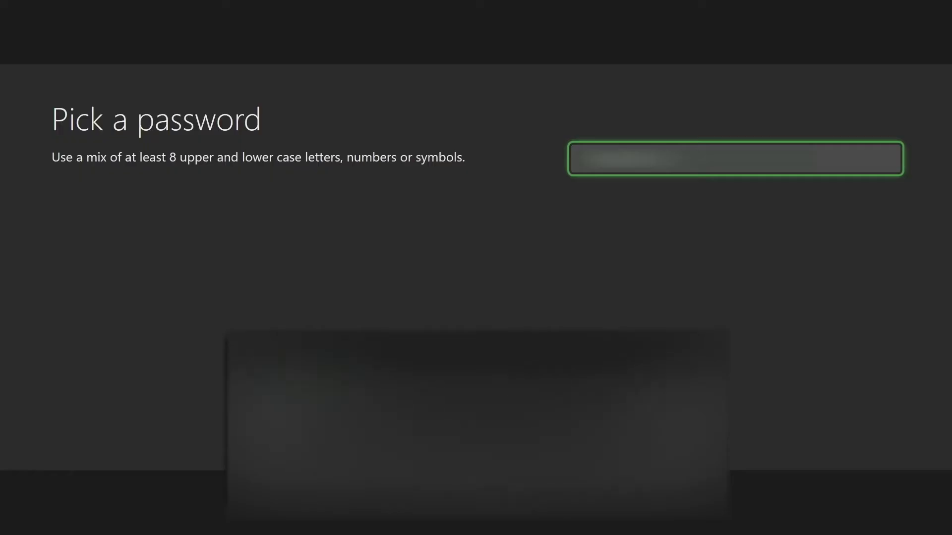
key("Return")
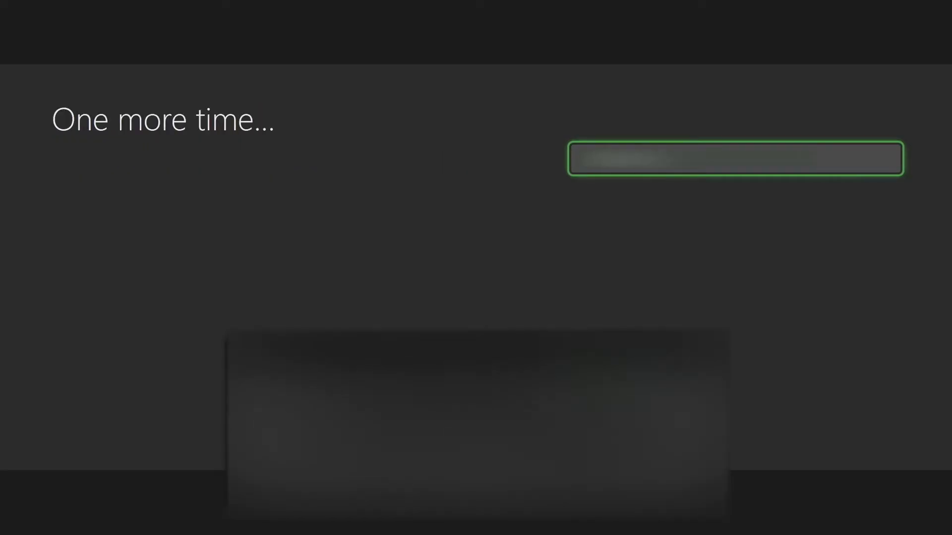
key("Return")
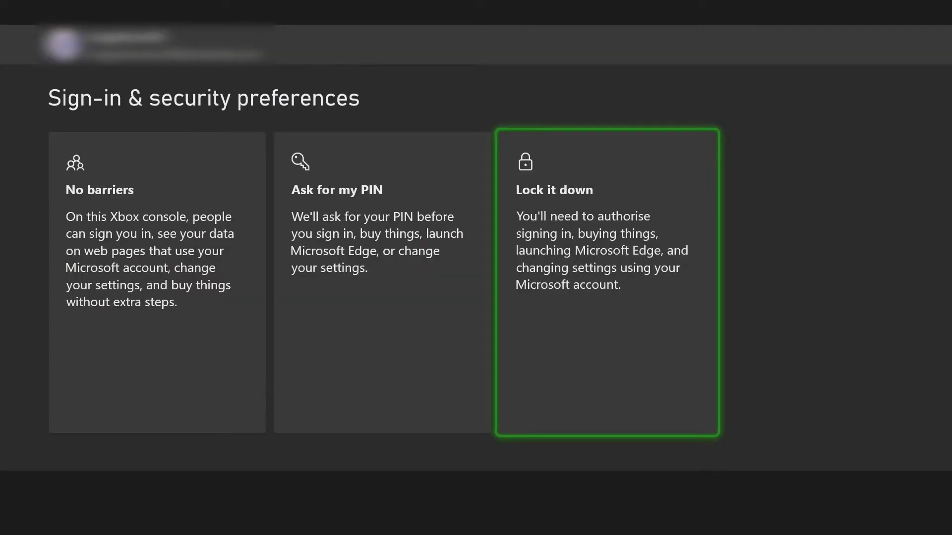
Choose 'Ask for my PIN' and start entering the six-digit PIN
key("Left")
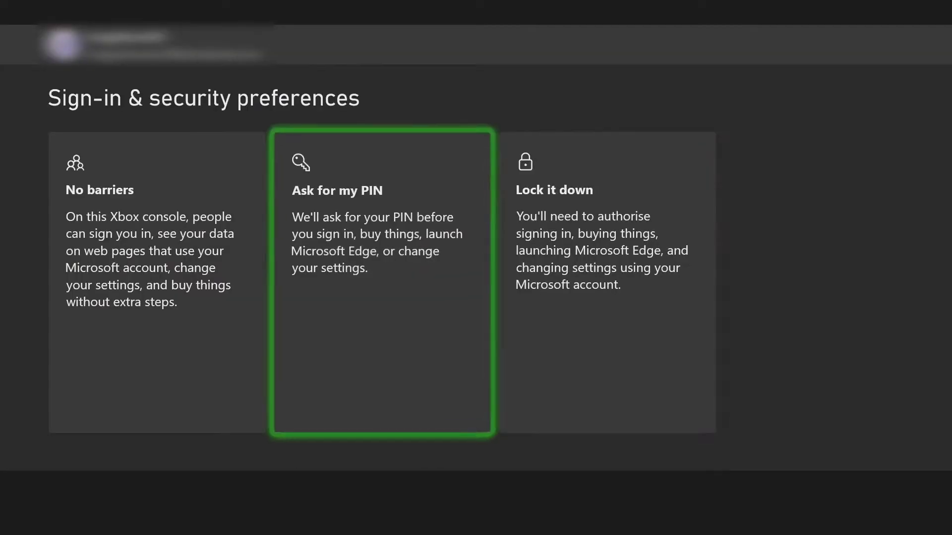
key("Return")
type("111")
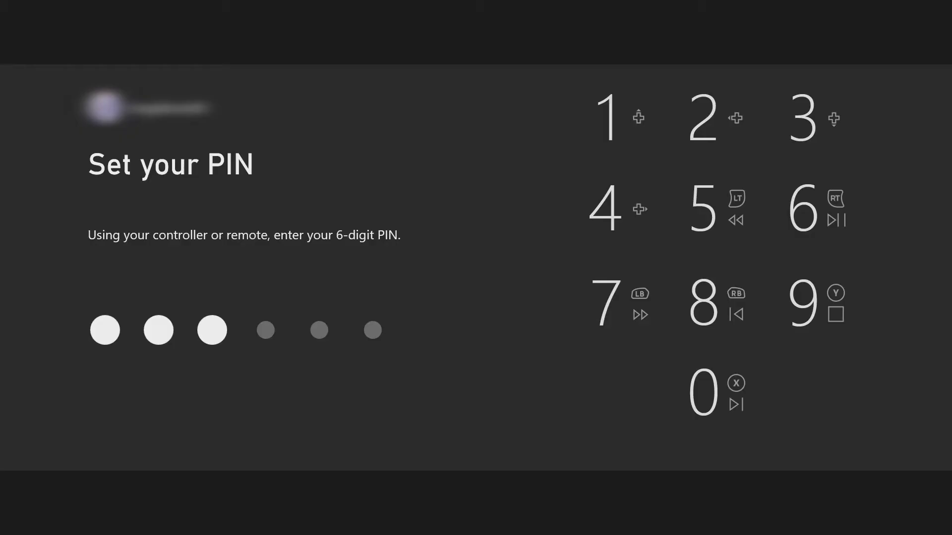
type("1")
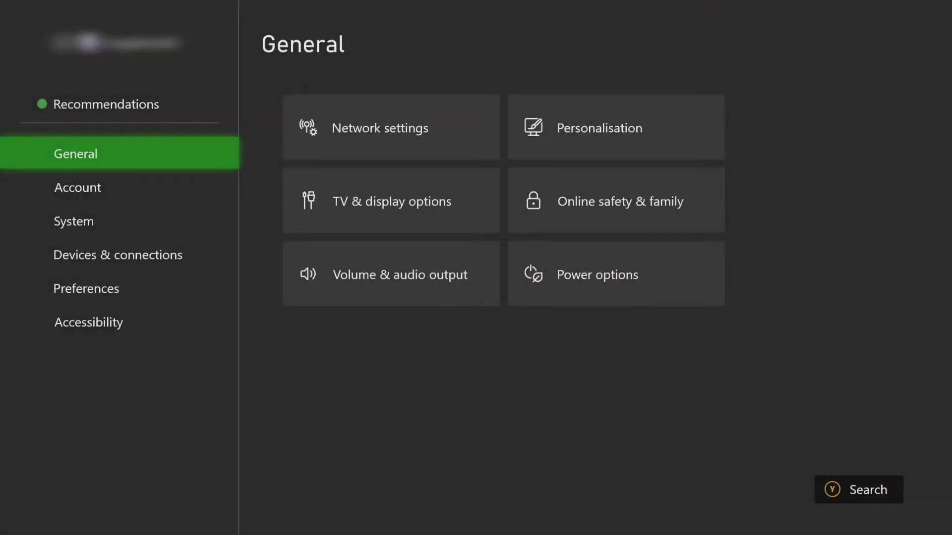
Open Family settings under Account and unlock them with the PIN
key("Down")
key("Right")
key("Down")
key("Right")
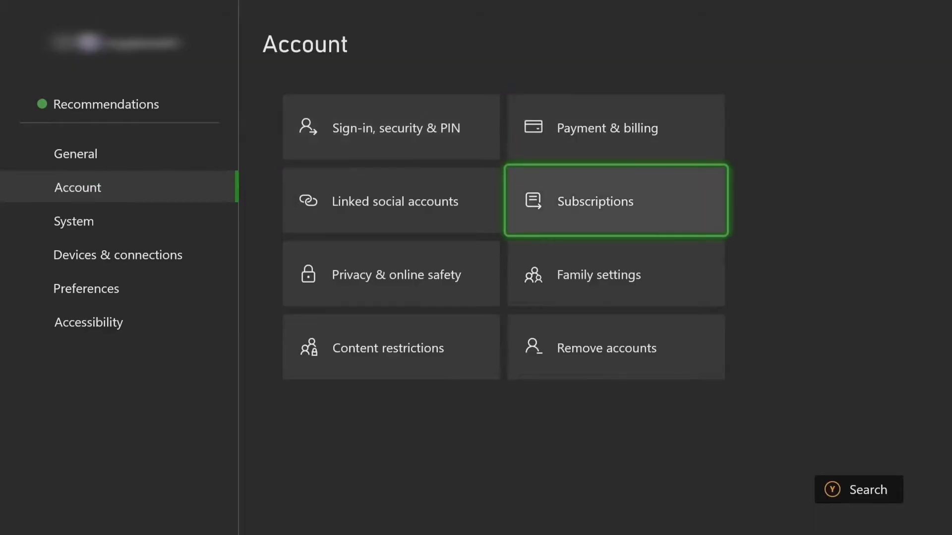
key("Down")
key("Return")
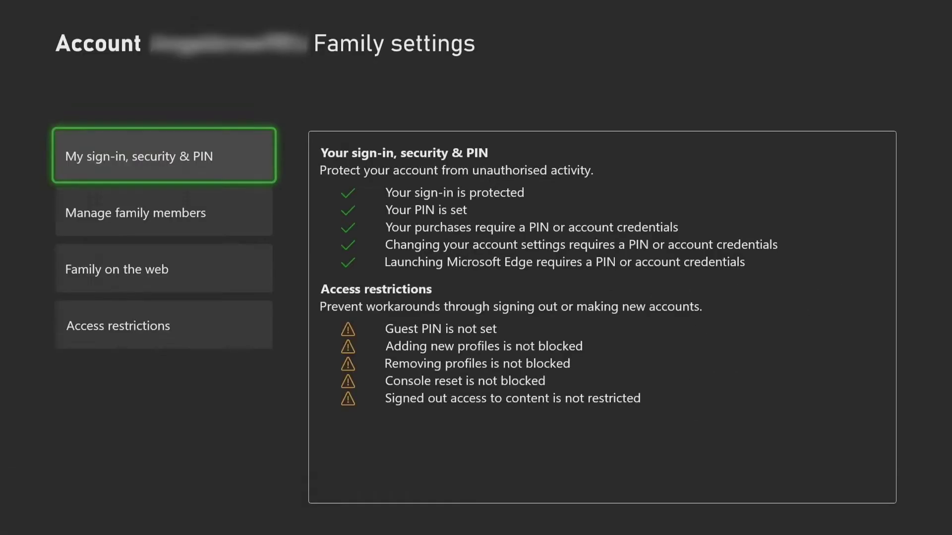
key("Down")
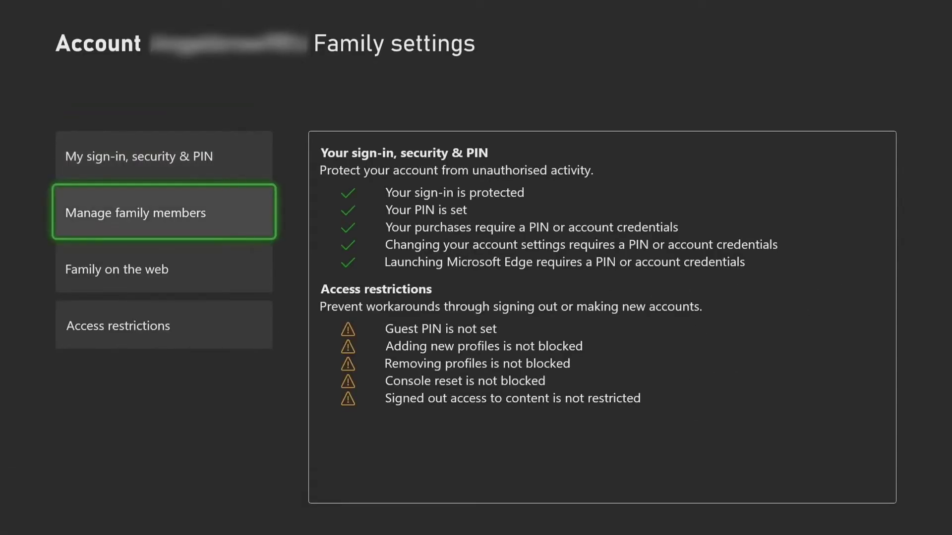
Add a new account via Manage family members > Add to family > Add new
key("Return")
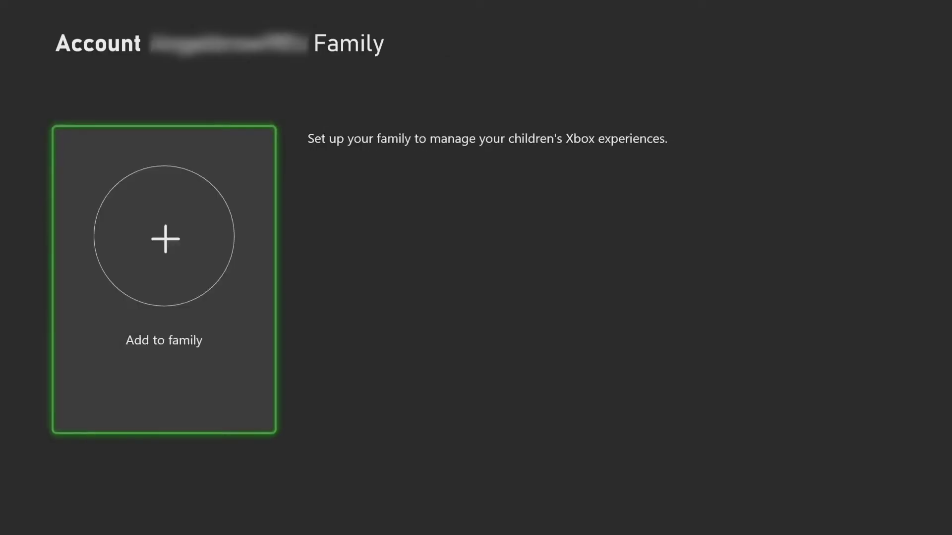
key("Return")
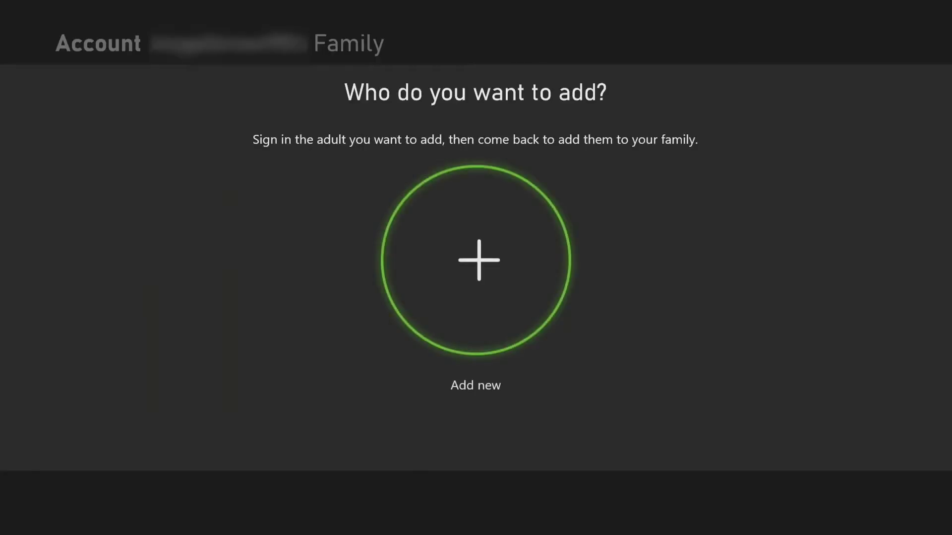
key("Return")
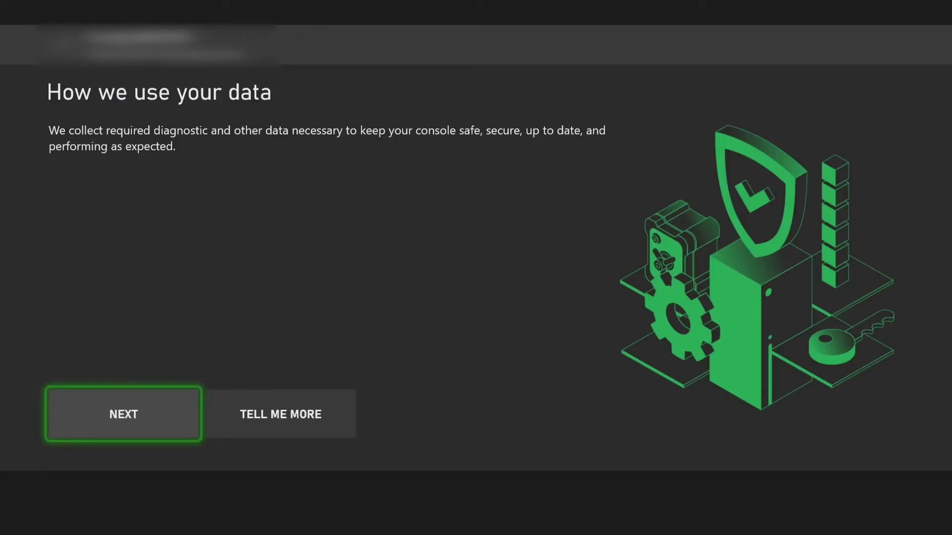
Continue past the 'How we use your data' and publisher data-sharing notices
key("Return")
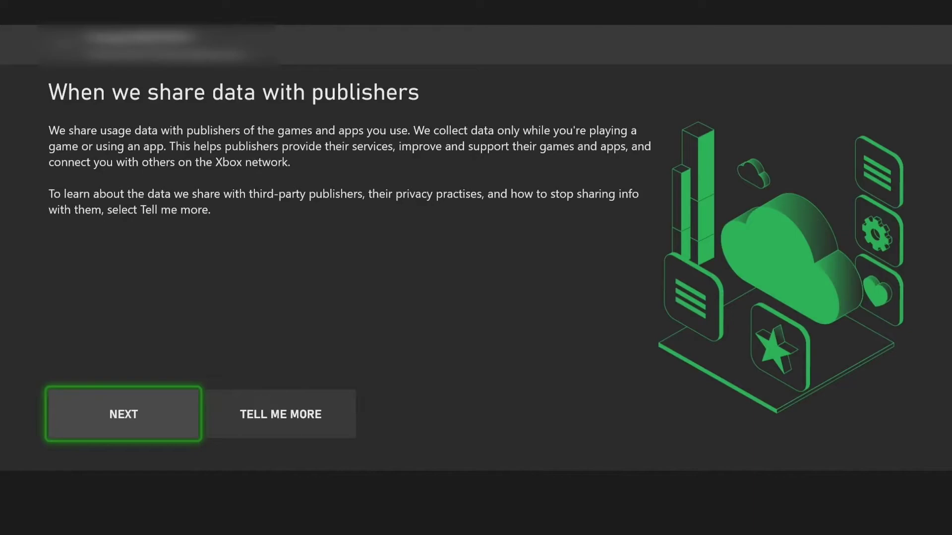
key("Return")
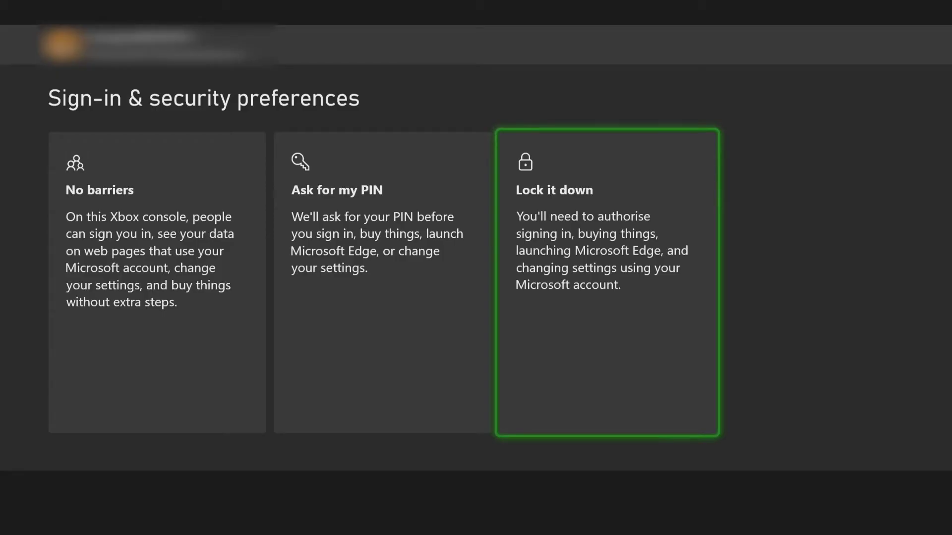
Make the new profile ask for a PIN and go to Skip This for sign-in setup
key("Left")
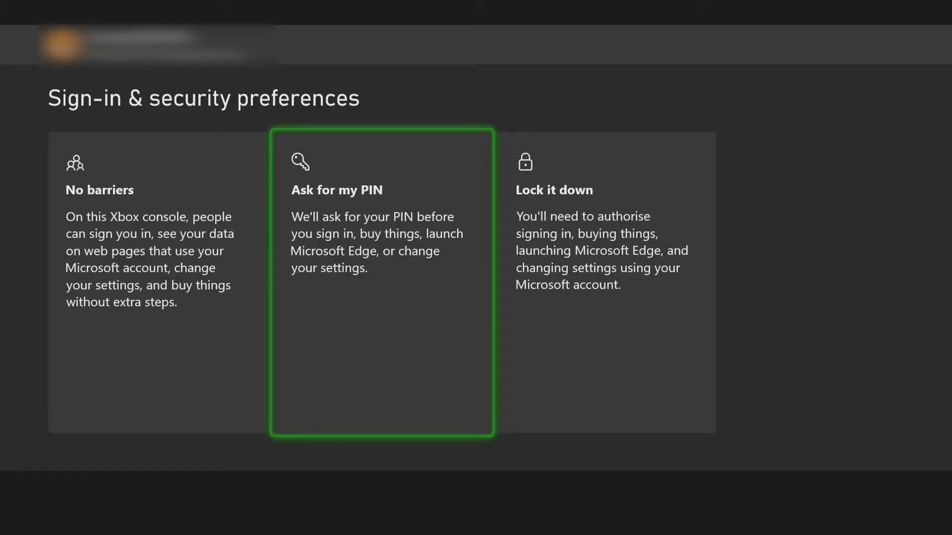
key("Return")
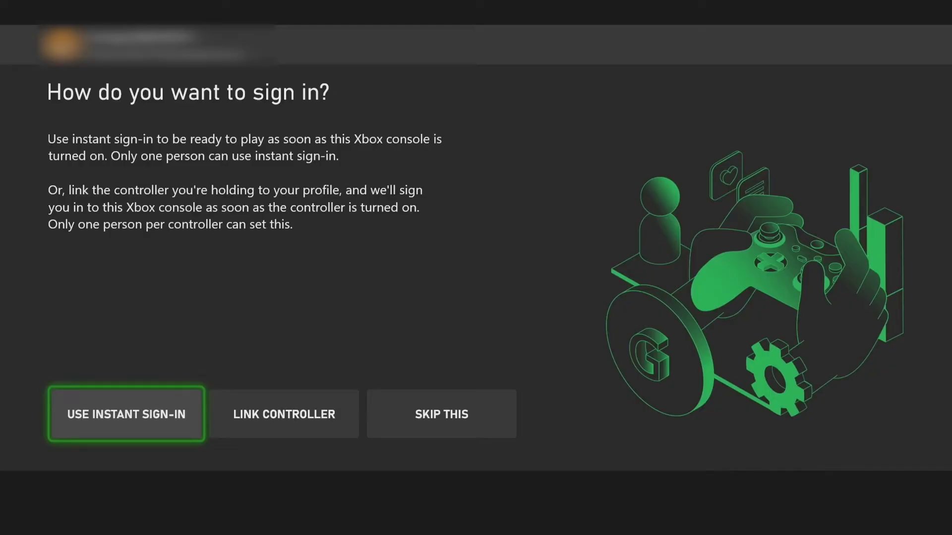
key("Right")
key("Right")
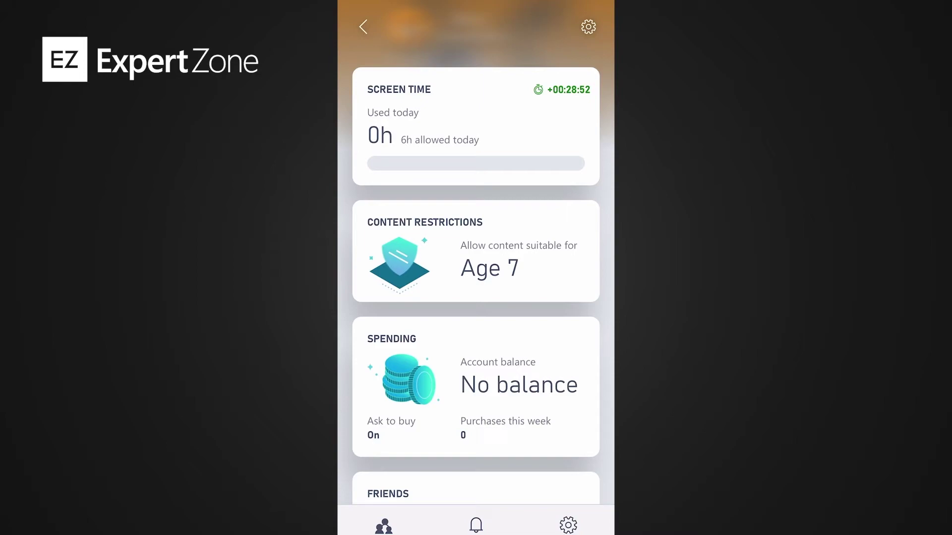
Open the Content Restrictions card and scroll through the child's Age 7 restrictions
left_click(476, 251)
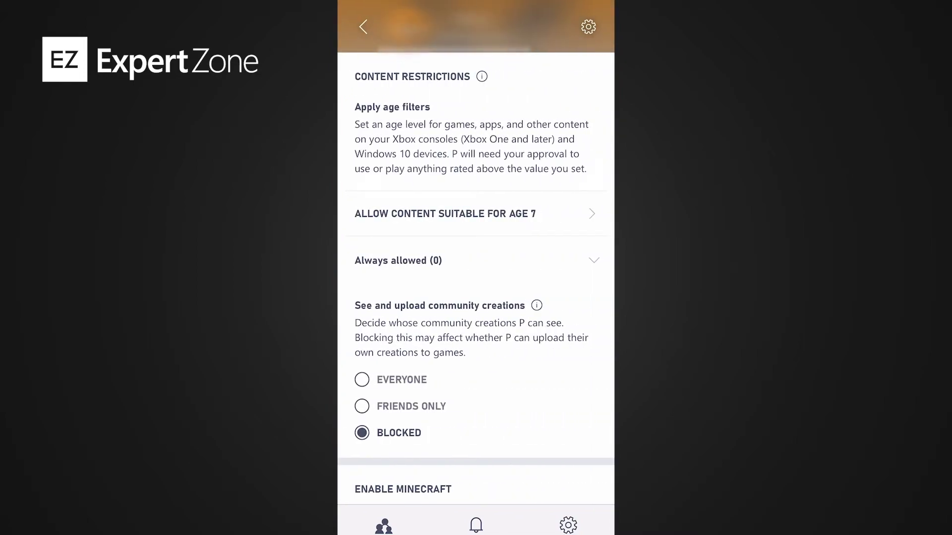
scroll(476, 277, "down", 4)
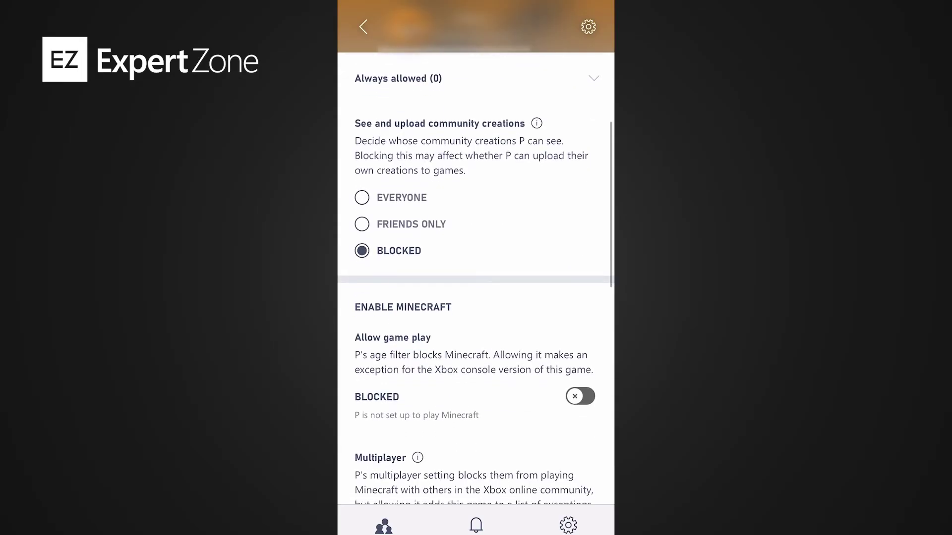
scroll(476, 289, "down", 2)
scroll(476, 279, "down", 3)
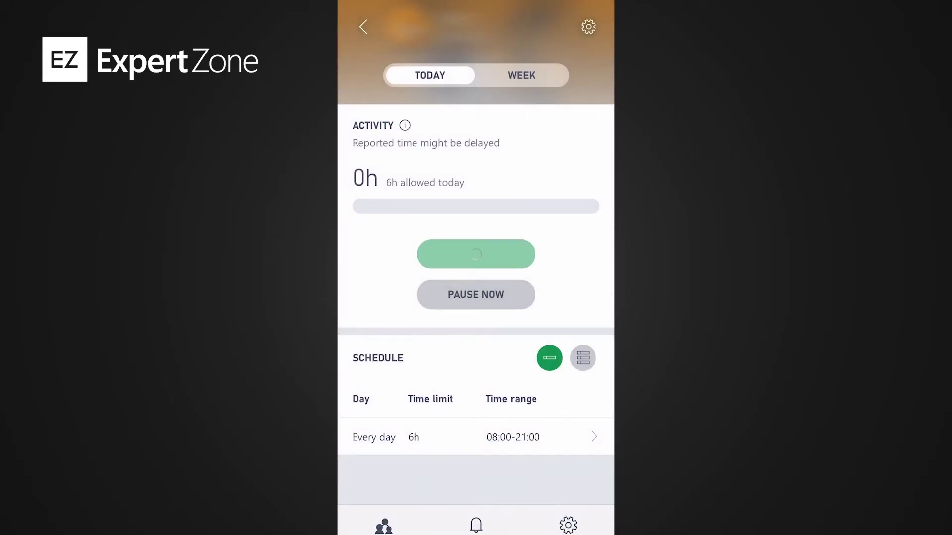
Set Monday's allowed screen-time range to 18:00–20:00
scroll(476, 277, "down", 1)
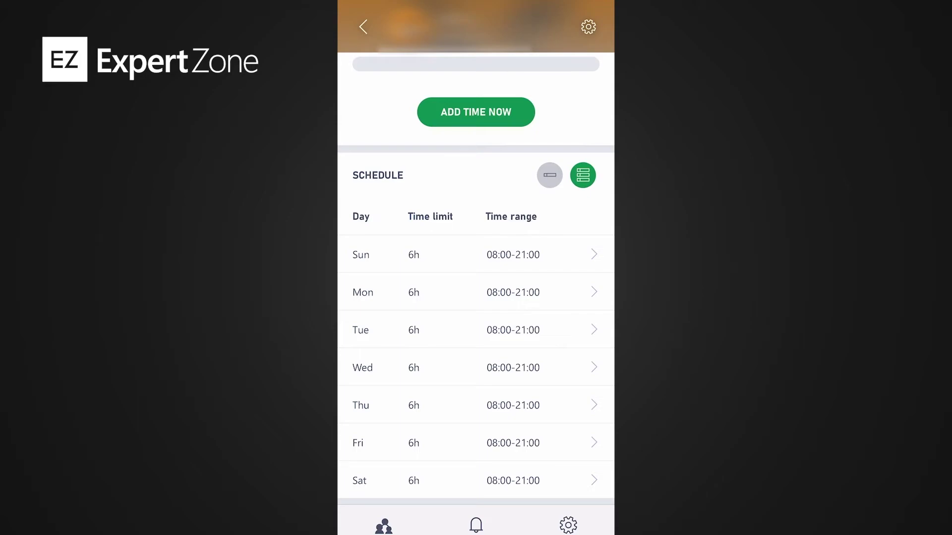
left_click(476, 293)
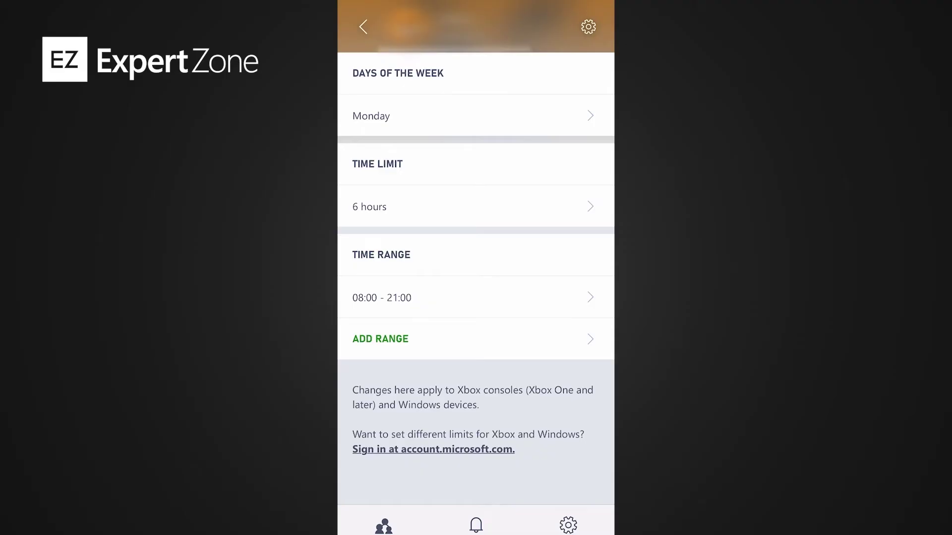
left_click(476, 297)
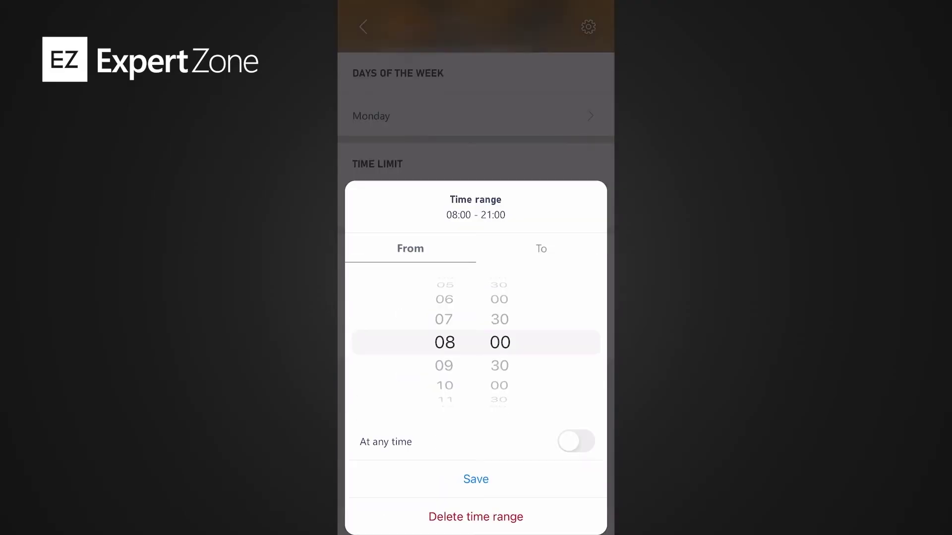
scroll(445, 301, "down", 10)
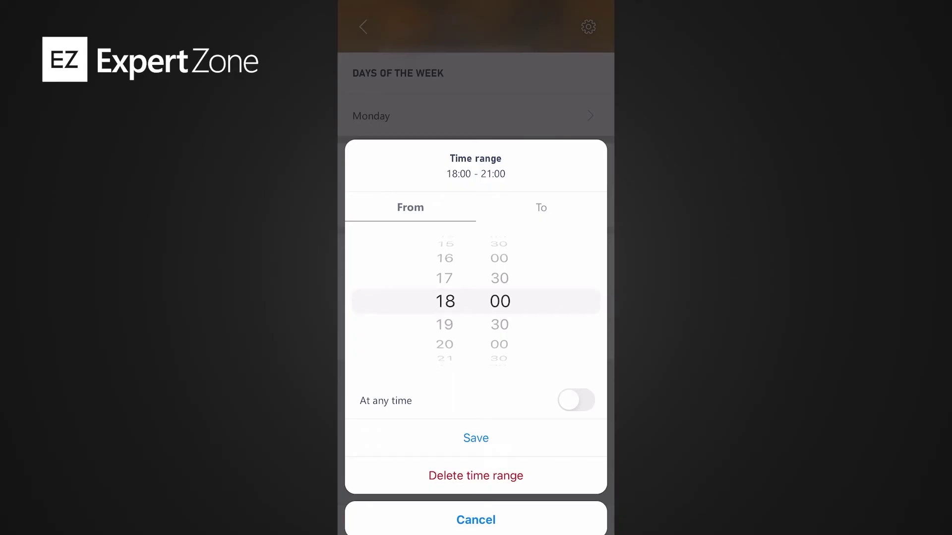
left_click(541, 207)
scroll(444, 301, "up", 1)
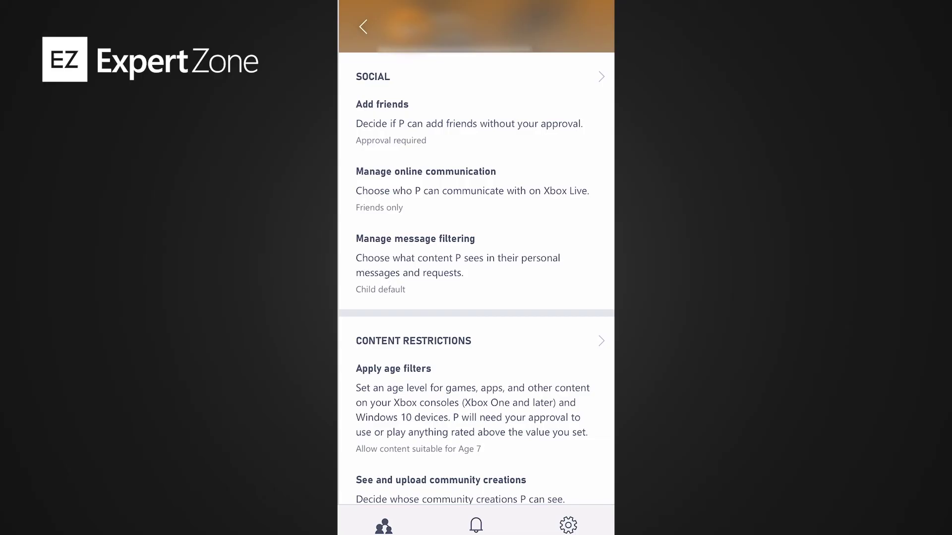
View the detailed content restrictions, then scroll through Spending, Multiplayer and Cross-network play
scroll(476, 278, "down", 3)
scroll(476, 277, "down", 1)
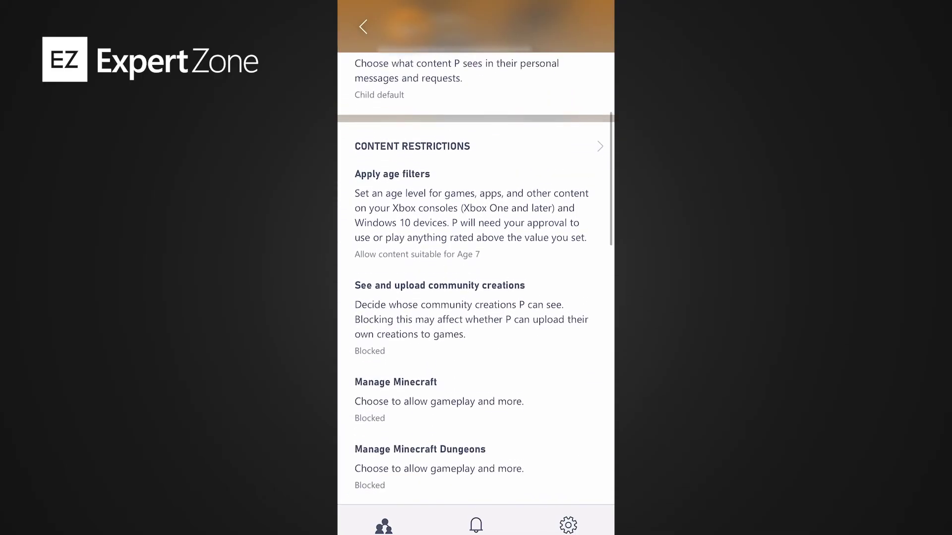
left_click(413, 147)
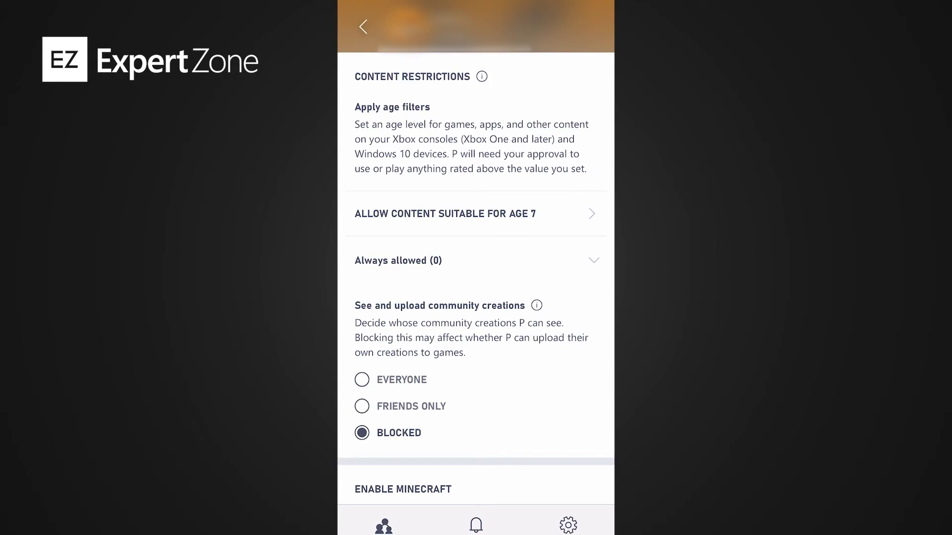
scroll(476, 248, "down", 5)
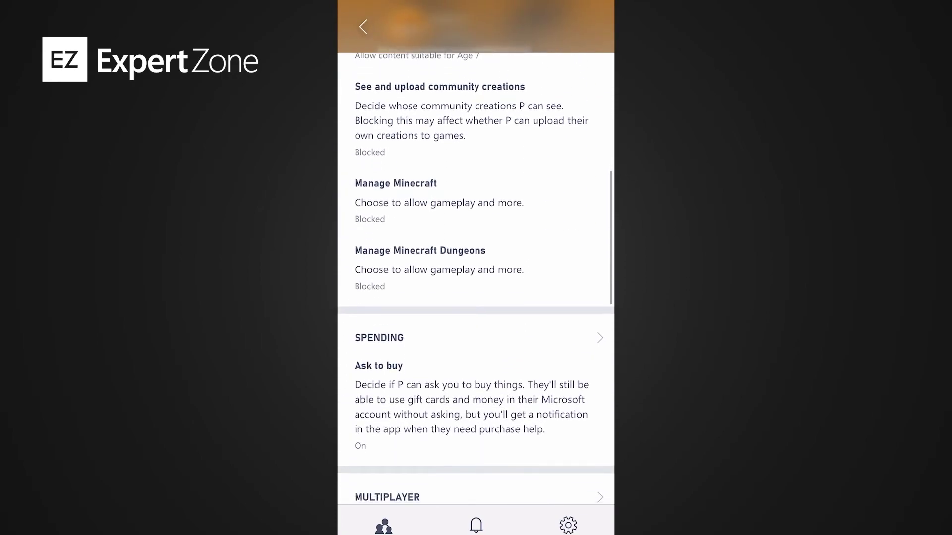
scroll(476, 278, "down", 2)
scroll(476, 278, "down", 3)
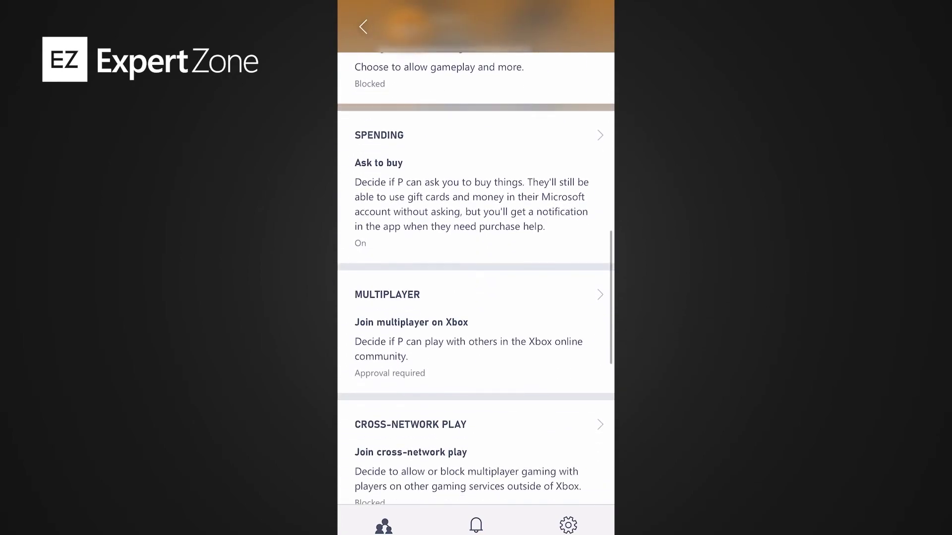
scroll(476, 278, "down", 3)
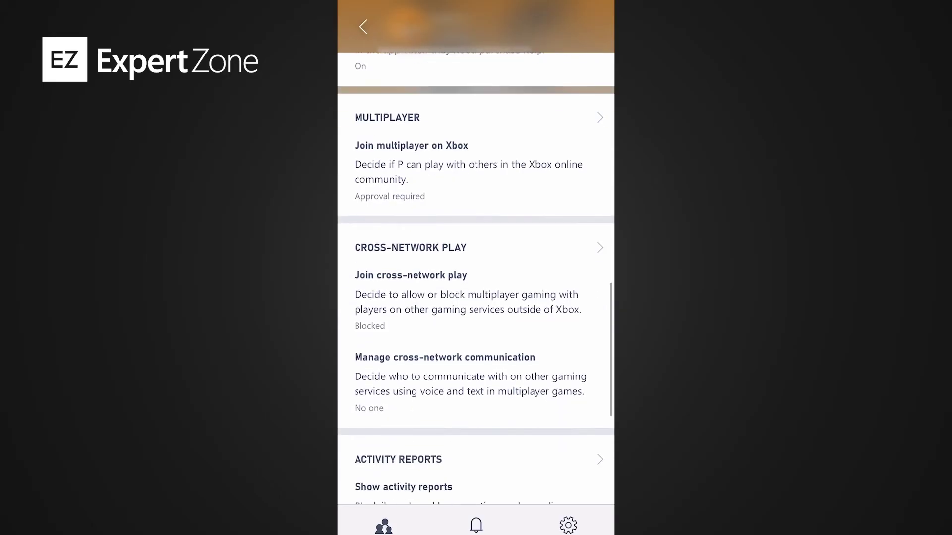
scroll(476, 277, "down", 1)
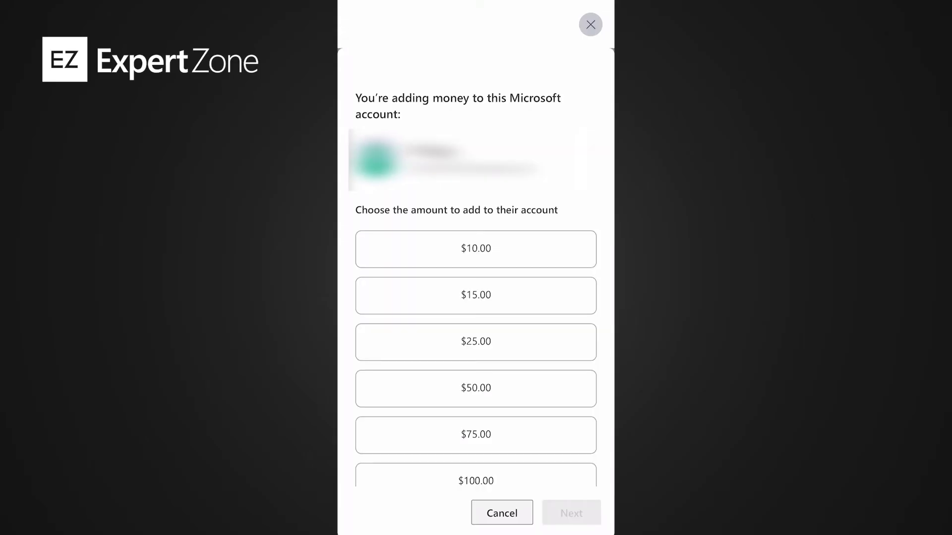
Scroll to the Social settings: friend approval, friends-only communication, child message filtering
scroll(476, 298, "down", 2)
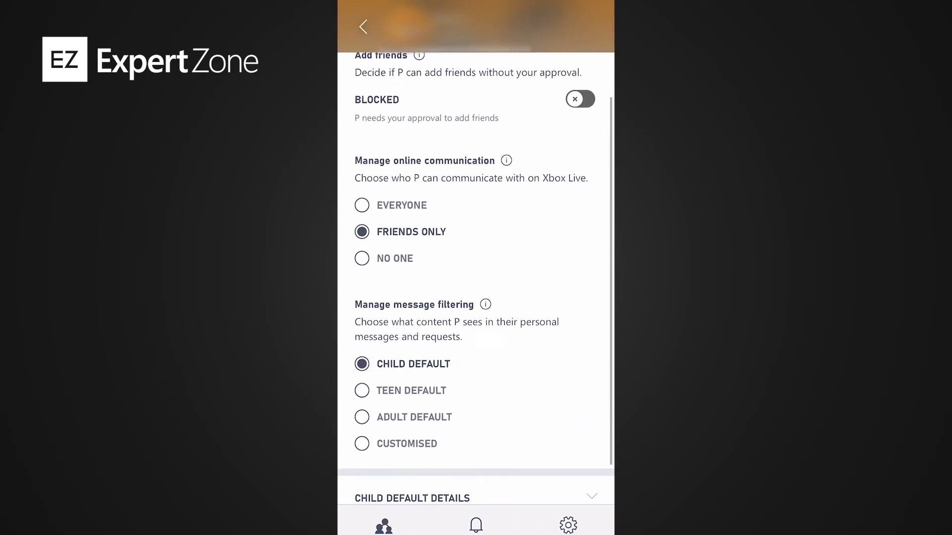
Set Manage cross-network communication to In-game friends only
scroll(476, 391, "down", 2)
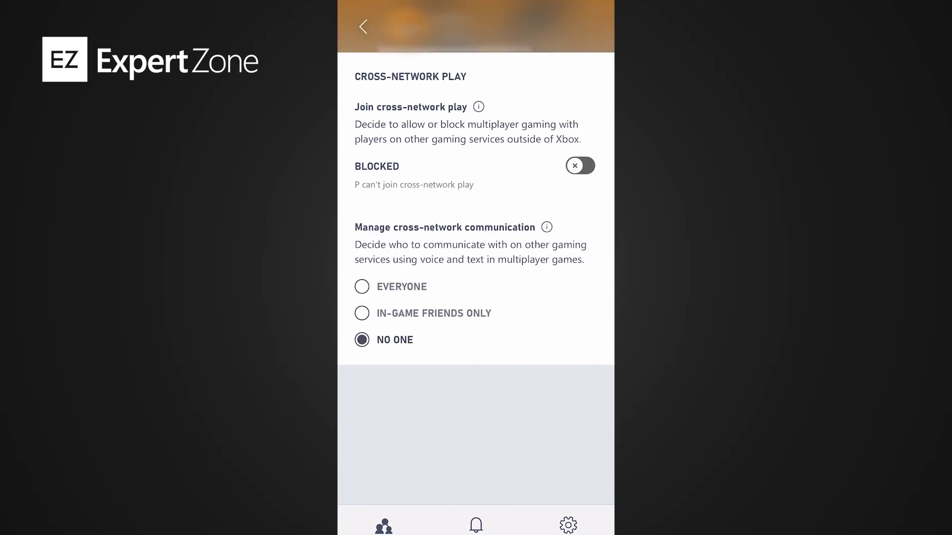
left_click(361, 313)
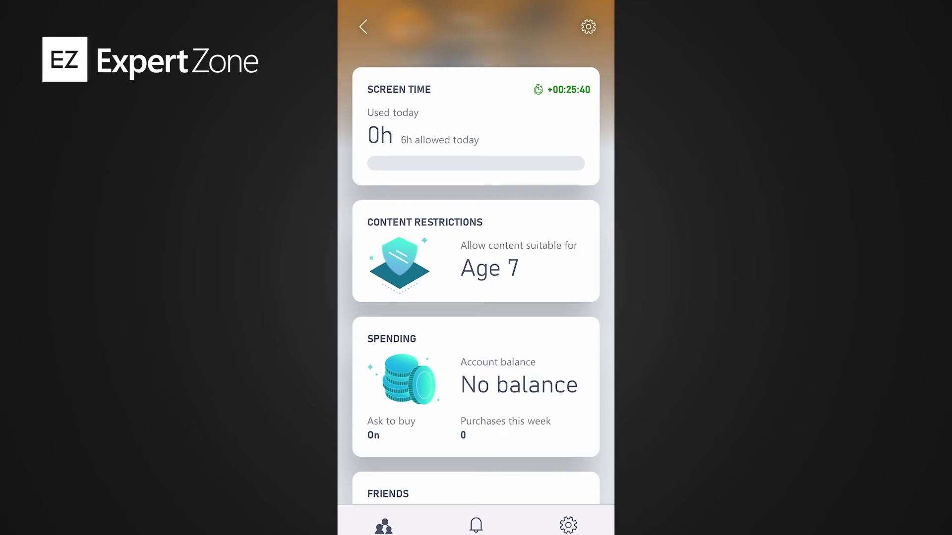
Open the bell Notifications tab, which shows nothing yet
left_click(476, 525)
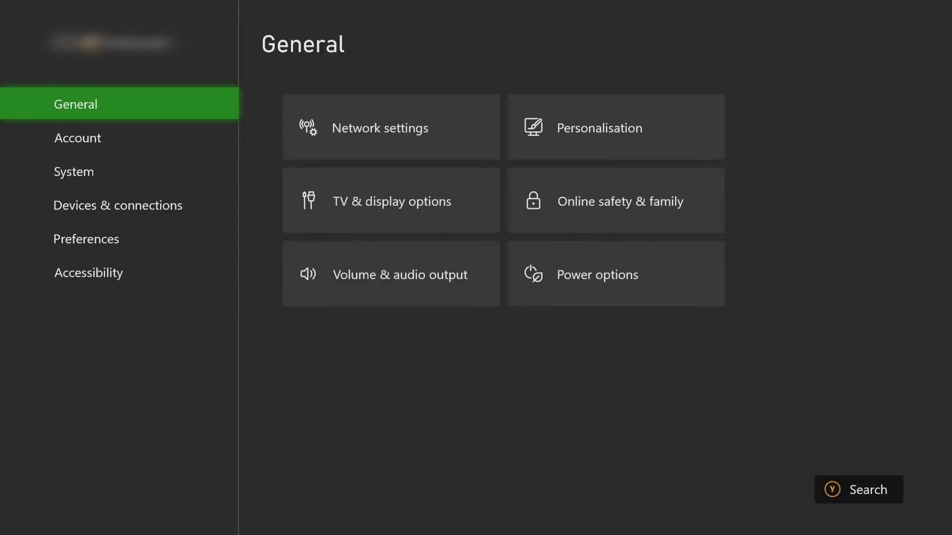
Go to Account > Family settings > Manage family members and select the child's profile
key("Down")
key("Right")
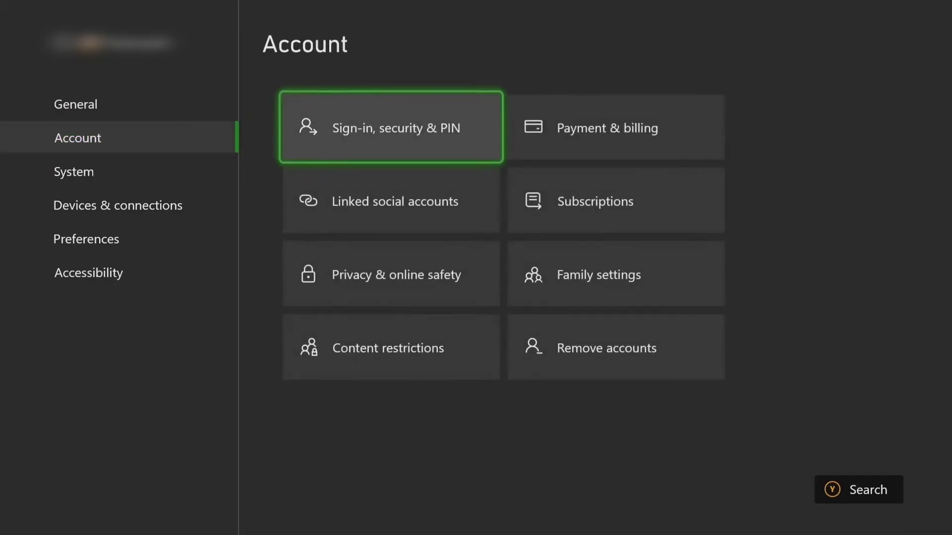
key("Right")
key("Down")
key("Down")
key("Return")
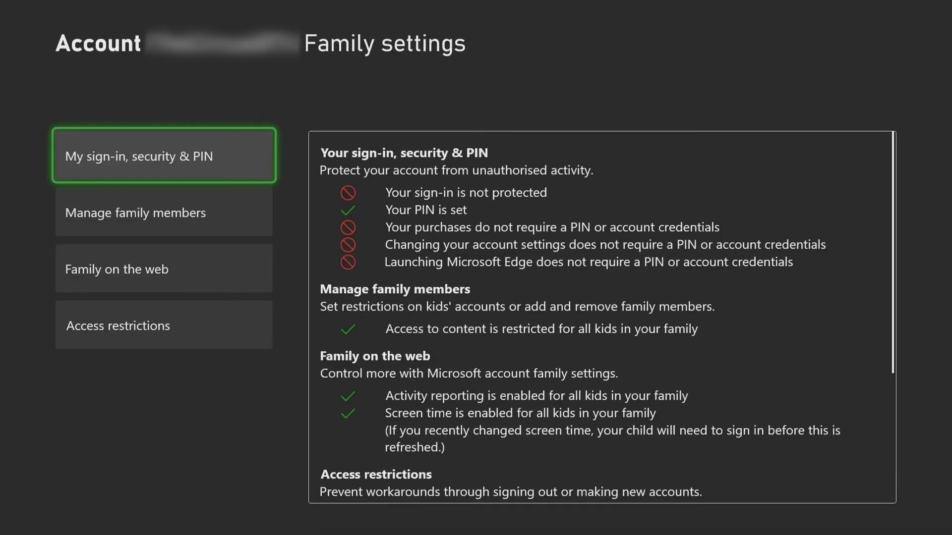
key("Down")
key("Return")
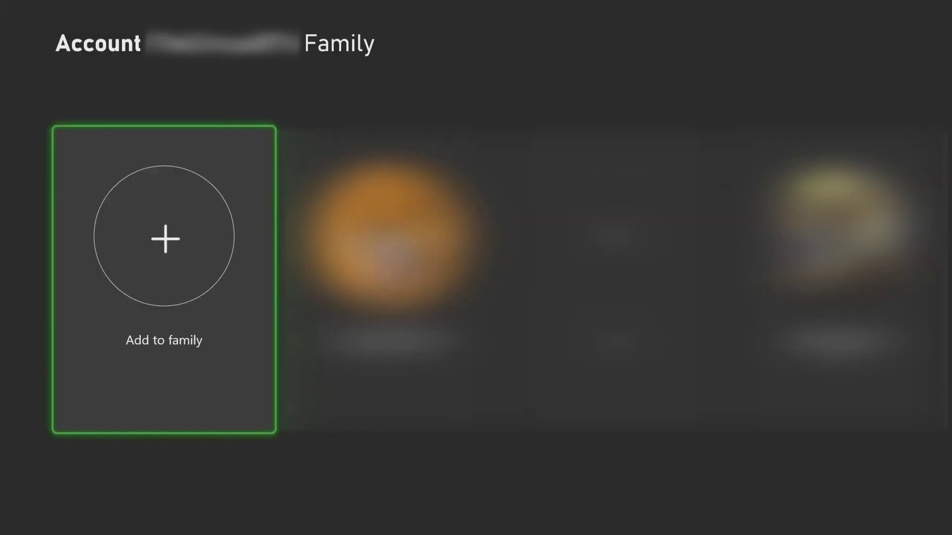
key("Right")
key("Right")
key("Right")
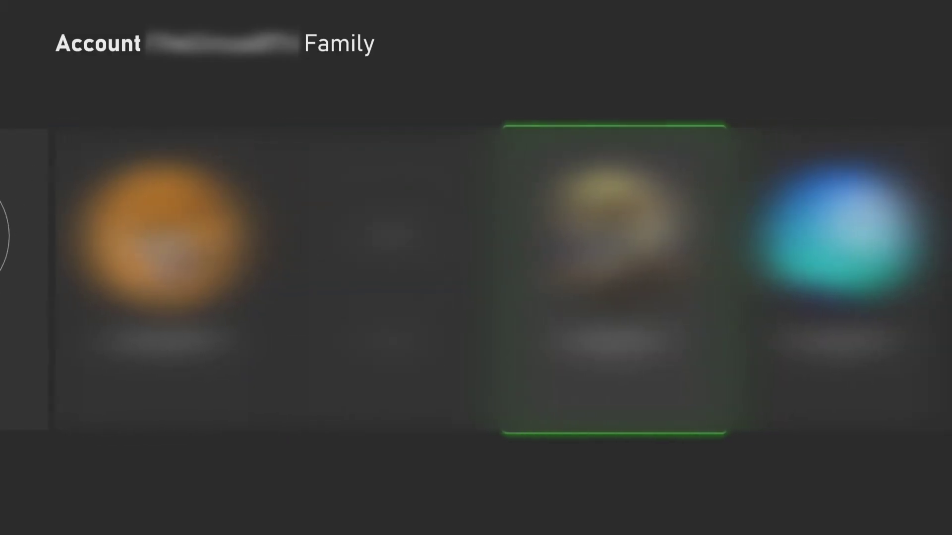
key("Return")
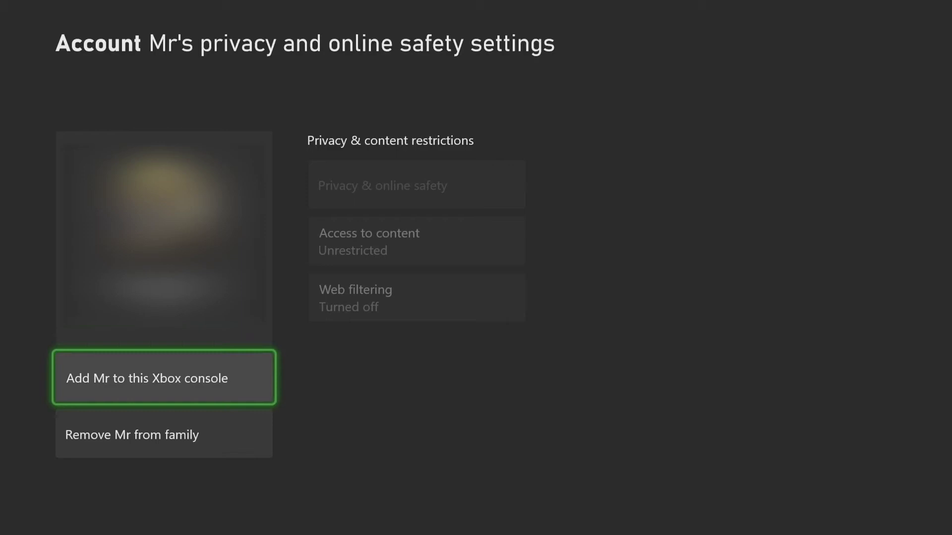
Set the child's web filtering level to Allow list only
key("Down")
key("Up")
key("Down")
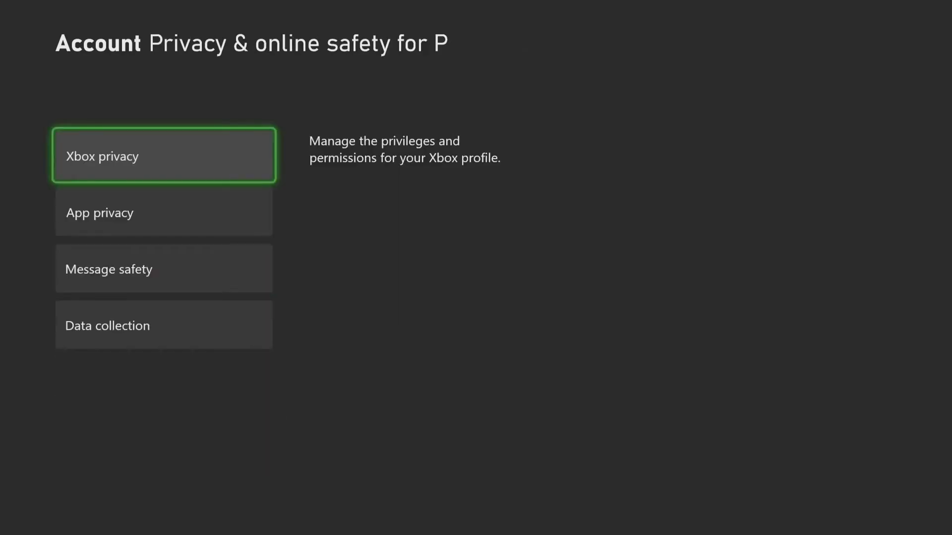
key("Down")
key("Down")
key("Return")
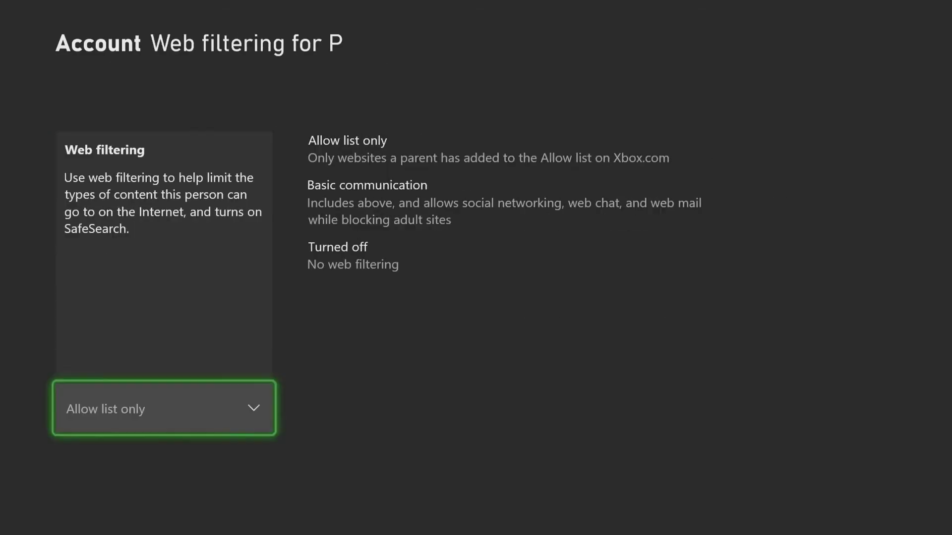
key("Return")
key("Down")
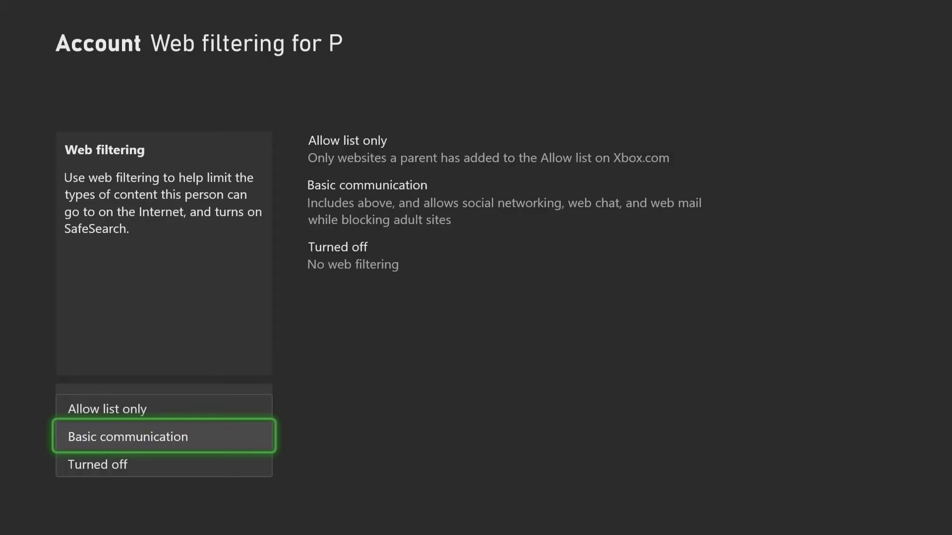
key("Up")
key("Return")
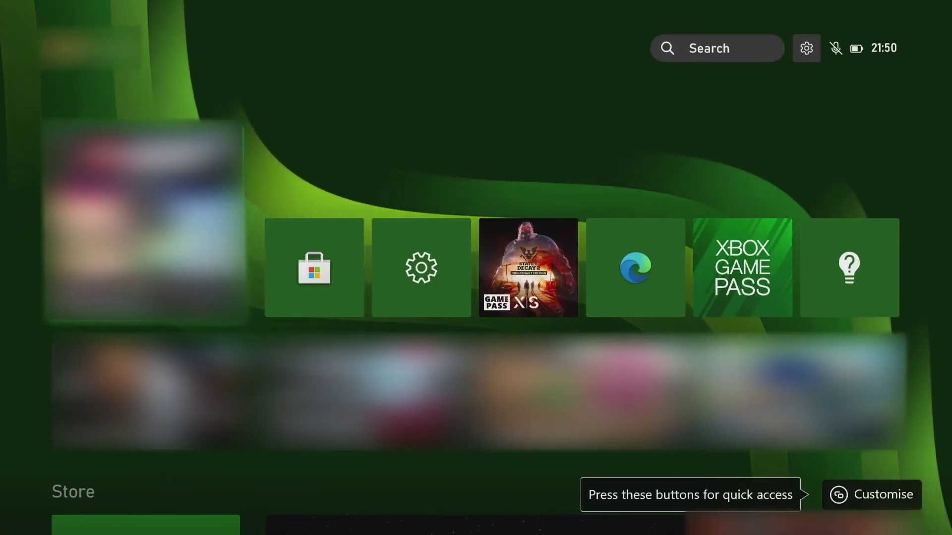
Launch State of Decay 2 and, when it is blocked, try asking a parent now
key("Right")
key("Right")
key("Right")
key("Return")
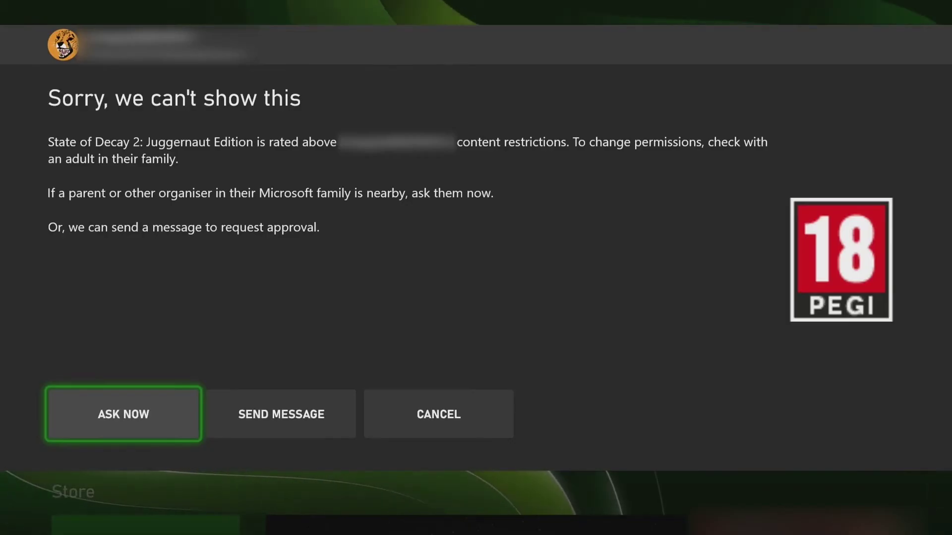
key("Right")
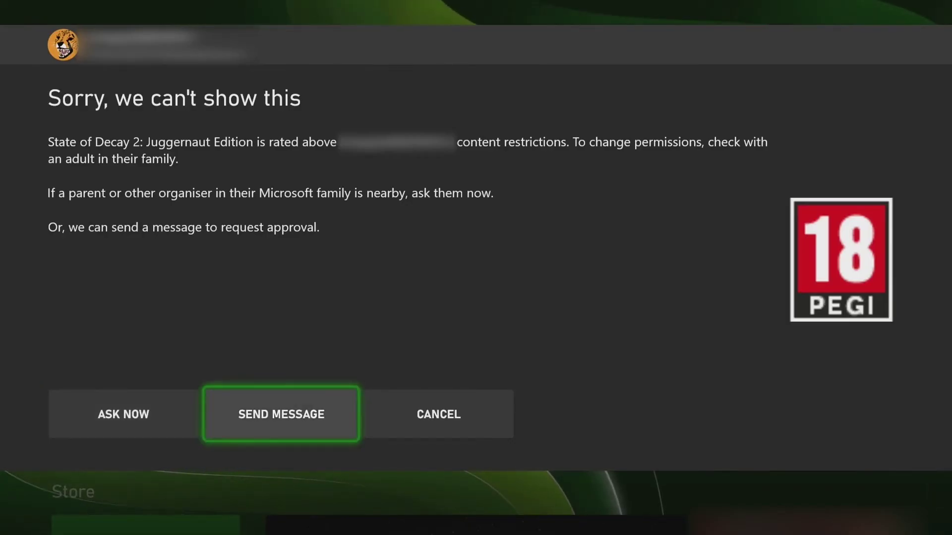
key("Right")
key("Left")
key("Left")
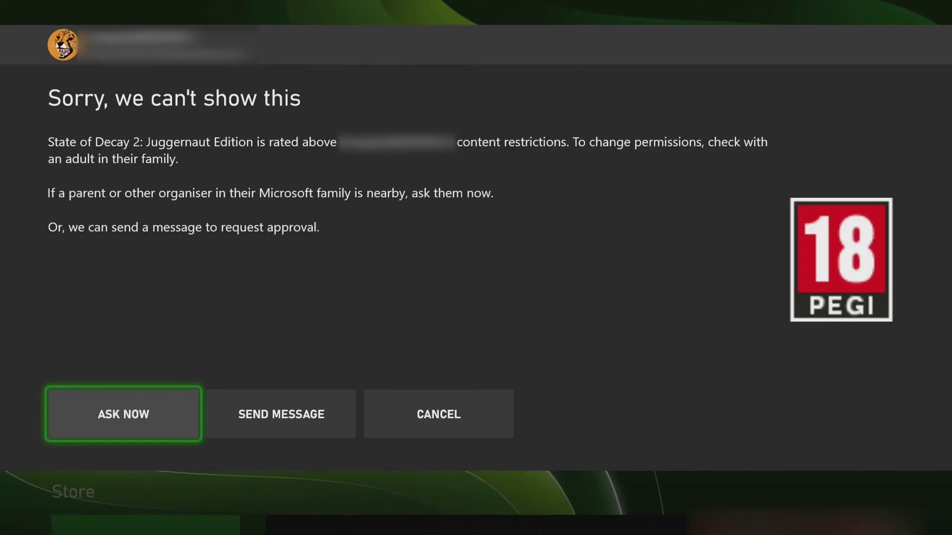
key("Return")
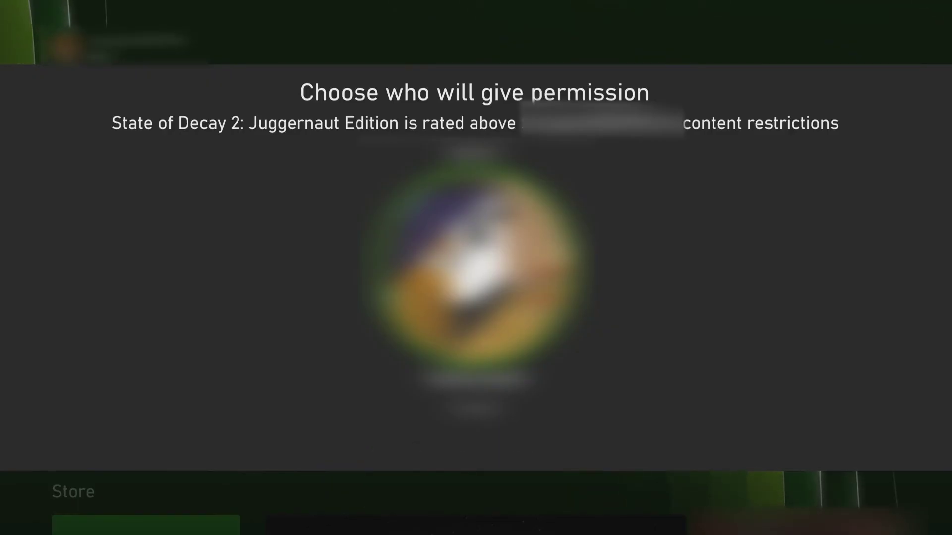
Back out and choose Send Message to request approval instead
key("Escape")
key("Right")
key("Return")
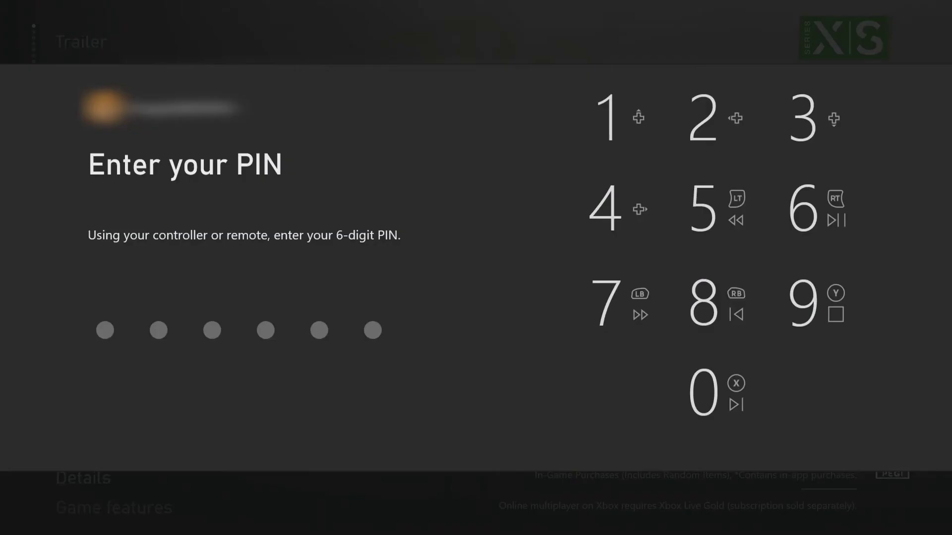
Enter the 6-digit PIN and send the request for permission to get the game
type("123")
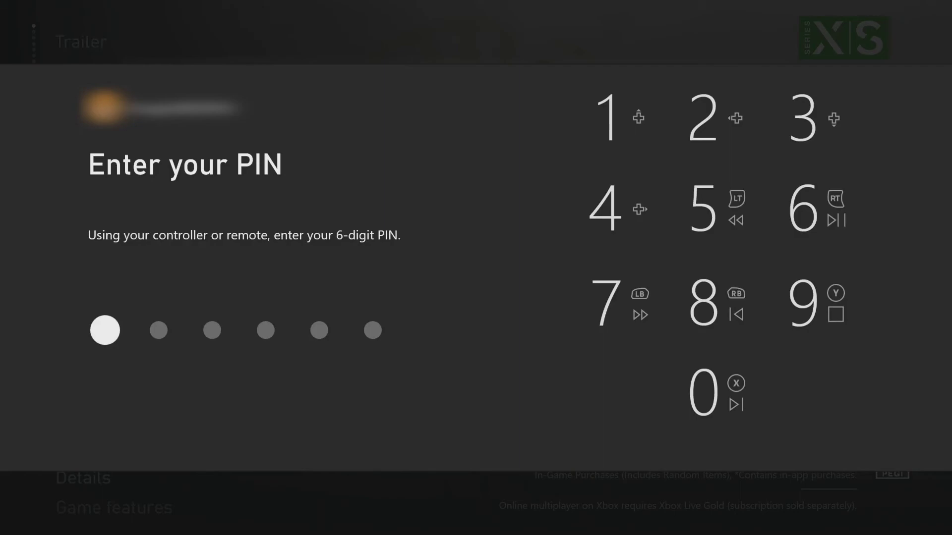
type("456")
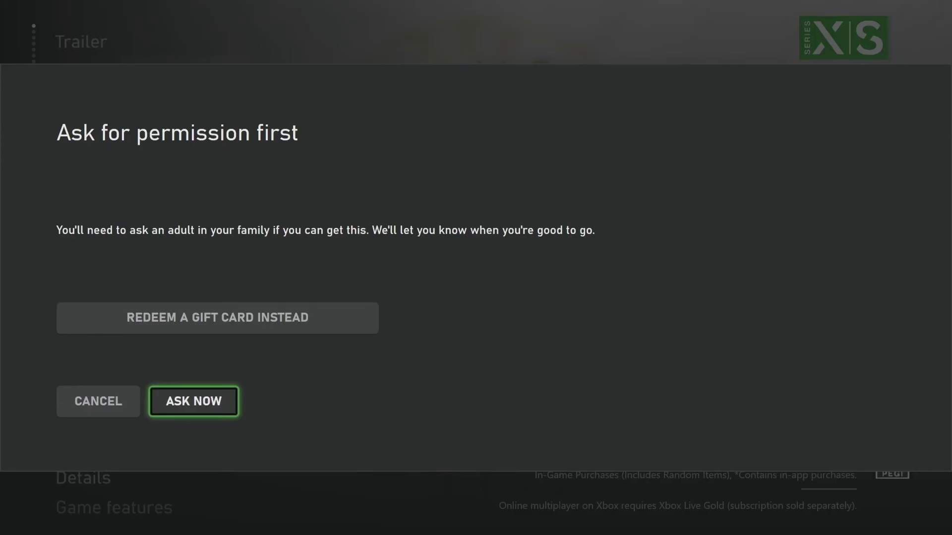
key("Return")
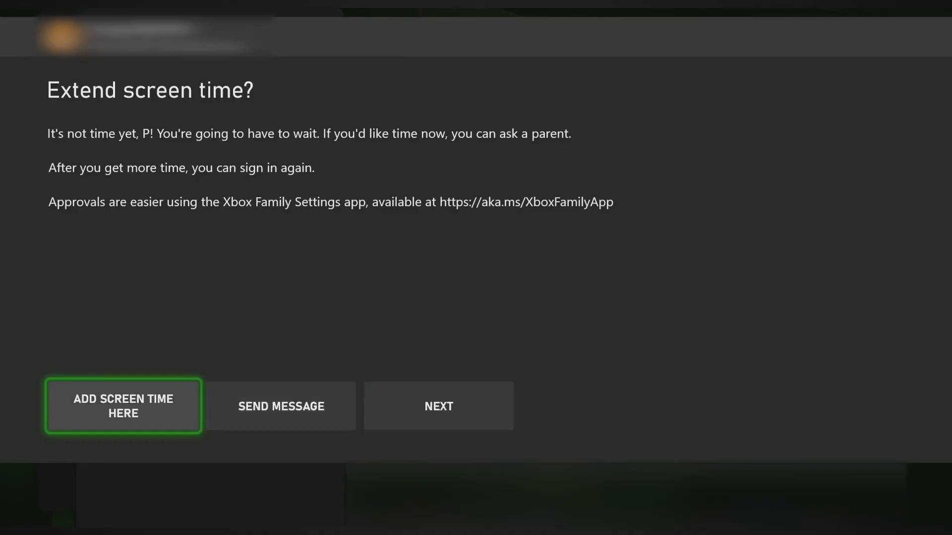
Choose Send Message on the Extend screen time prompt to ask a parent for more time
key("Right")
key("Return")
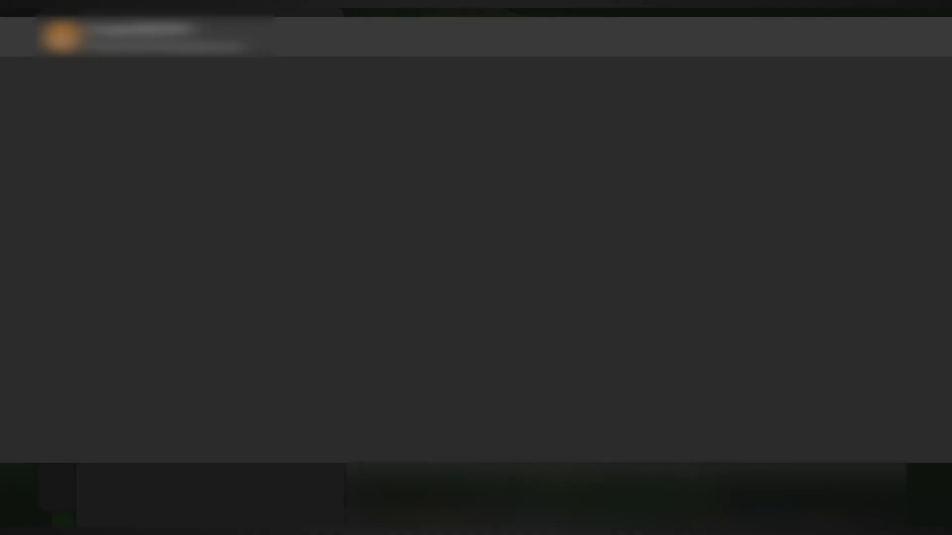